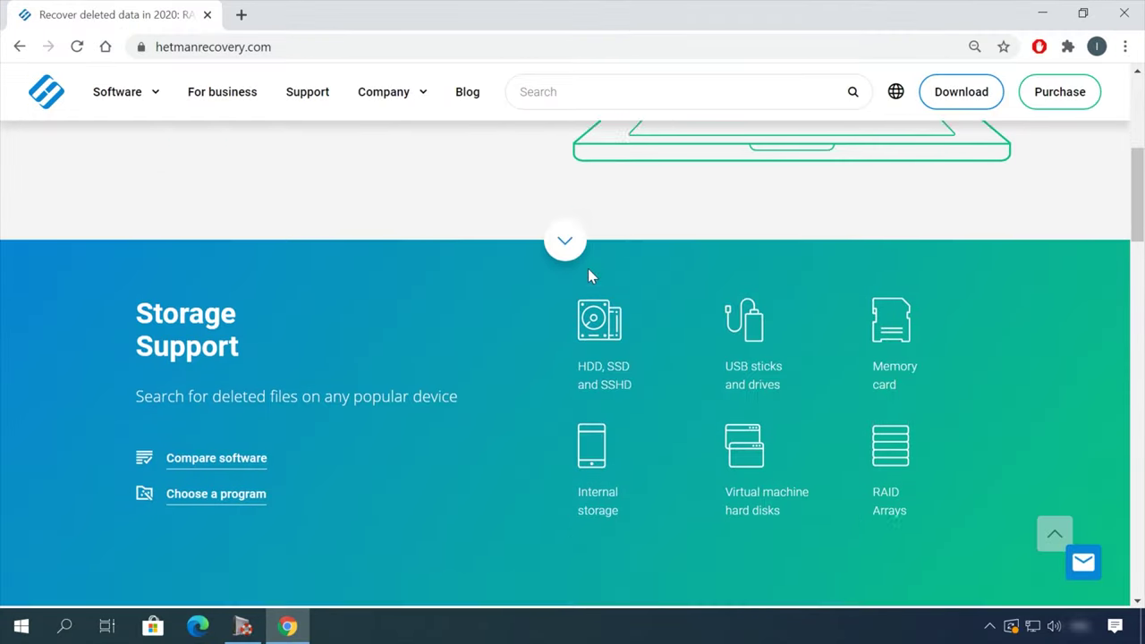
# Download the 41 MB Partition Recovery 3.1 installer, hetman_partition_recovery.exe, from the All products list.
pyautogui.scroll(-6, 591, 276)
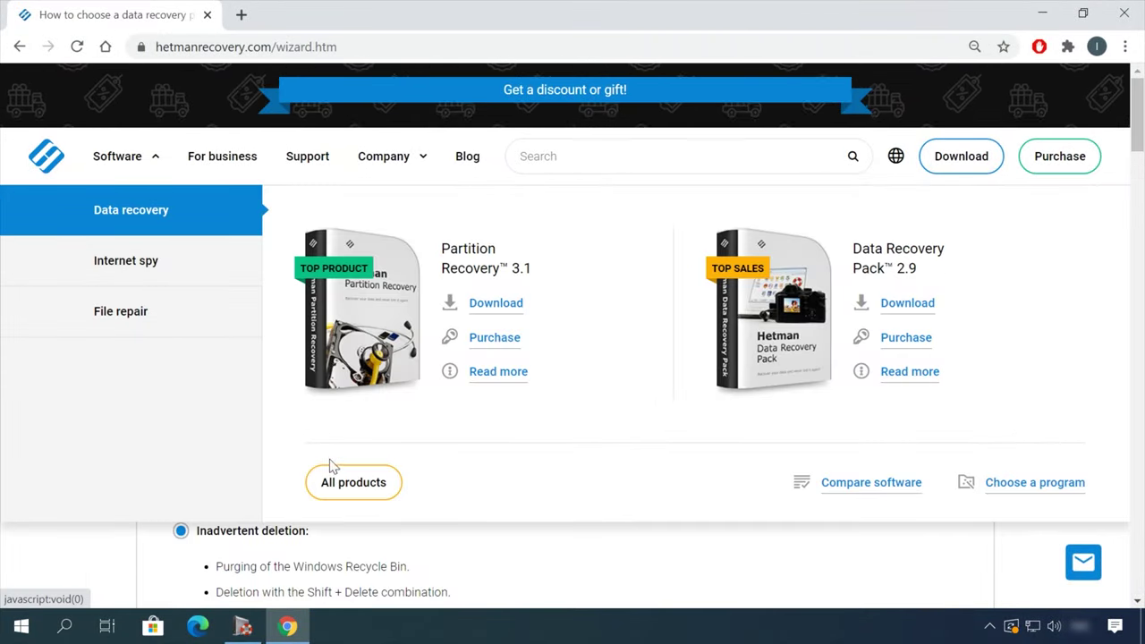
pyautogui.click(374, 494)
pyautogui.scroll(-8, 456, 453)
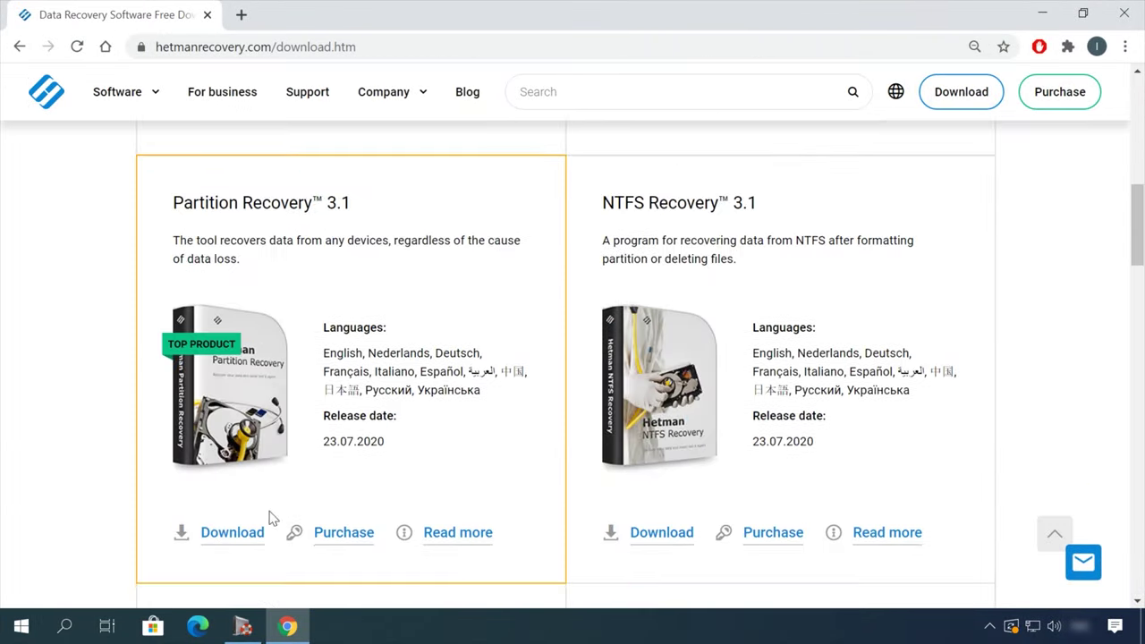
pyautogui.click(231, 537)
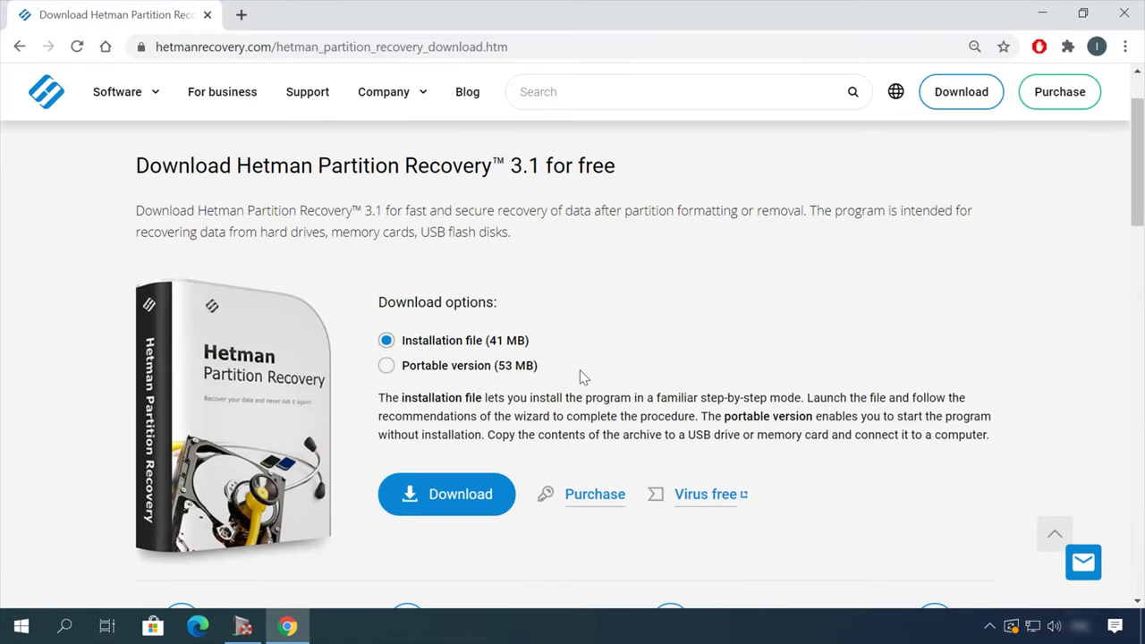
pyautogui.click(454, 506)
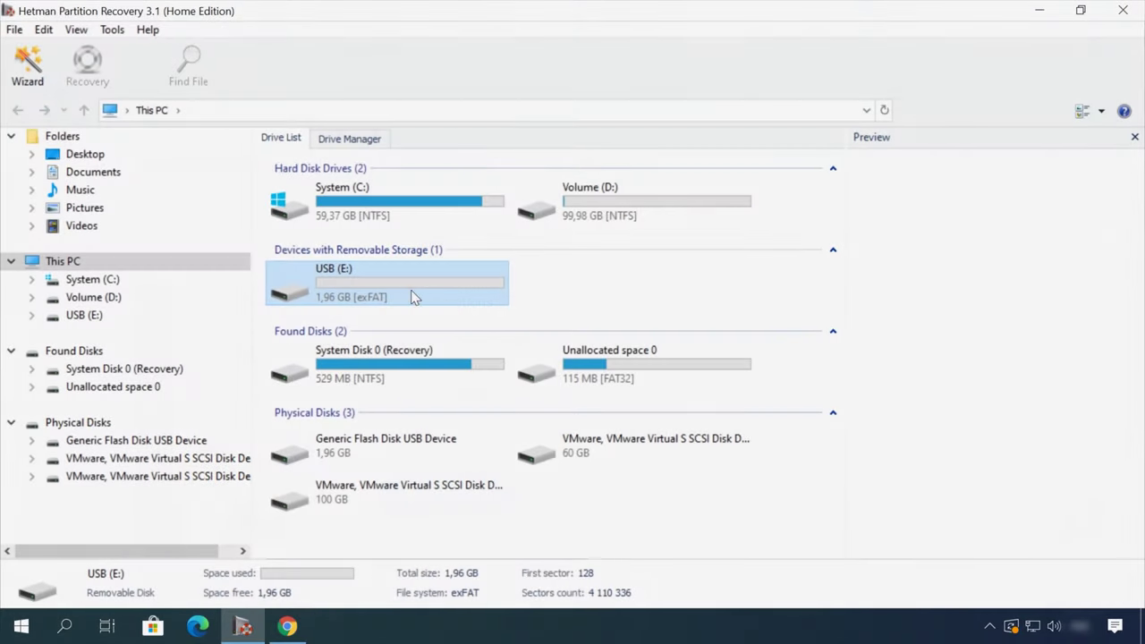
# Run a Fast scan of the USB (E:) drive and open the scan results.
pyautogui.doubleClick(87, 316)
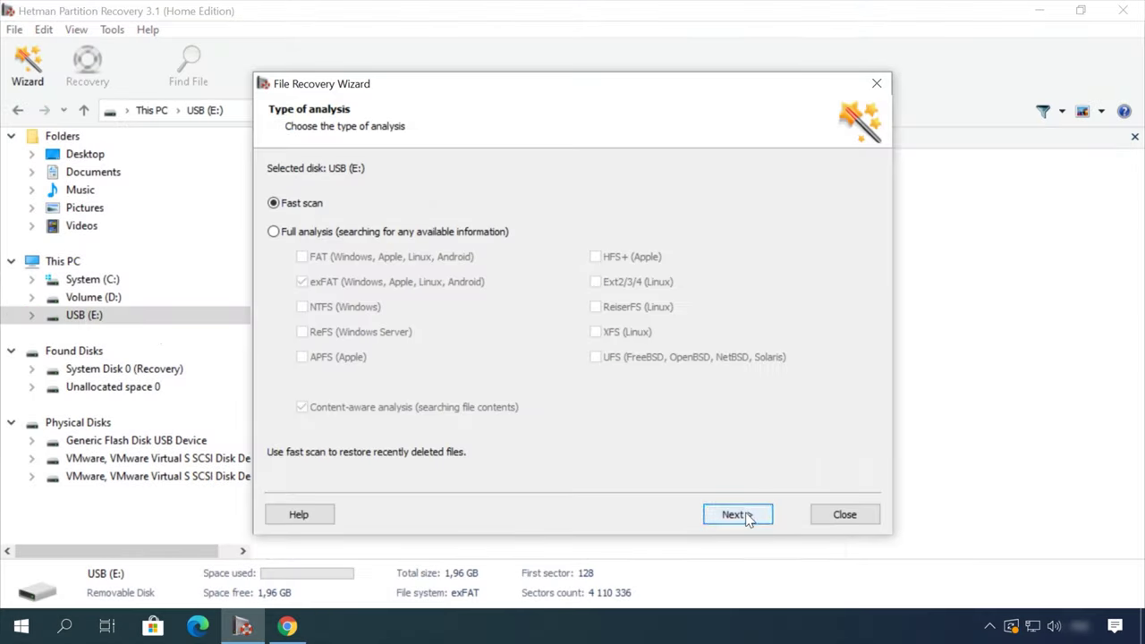
pyautogui.click(735, 515)
pyautogui.click(742, 515)
# Play a preview of the deleted Earth - 2611.mp4 video, then recover it.
pyautogui.doubleClick(531, 189)
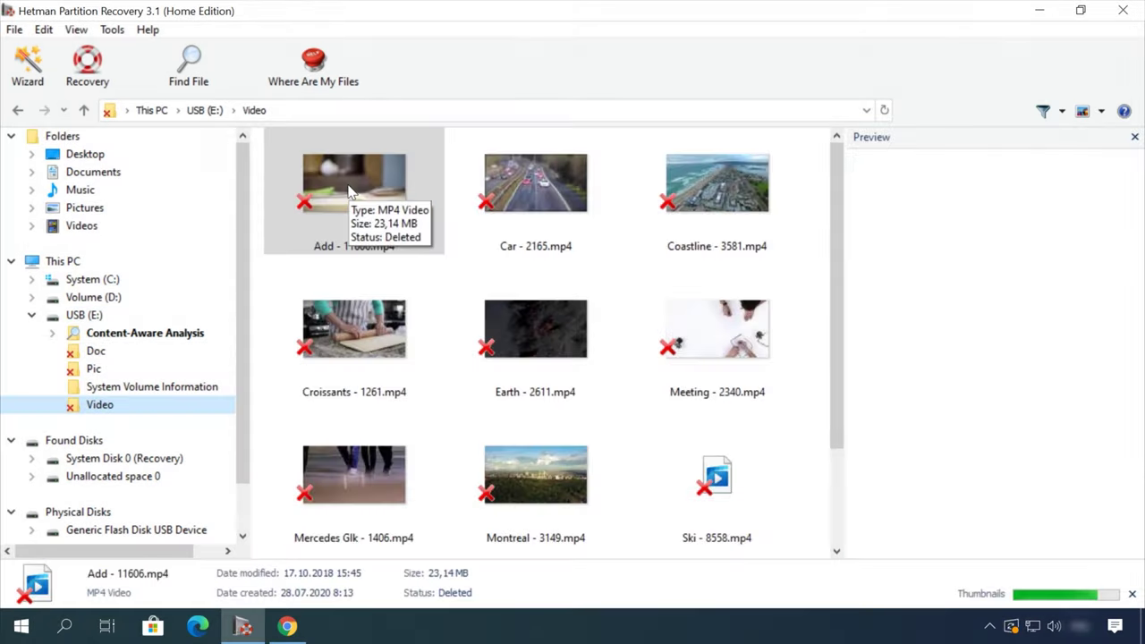
pyautogui.click(488, 335)
pyautogui.click(884, 545)
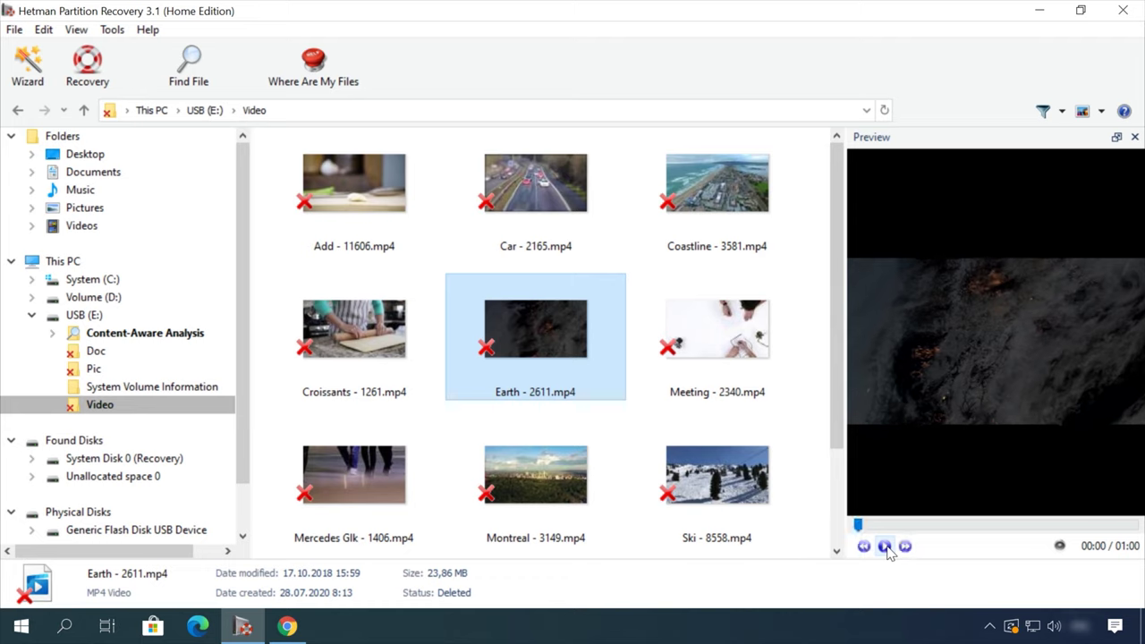
pyautogui.click(958, 525)
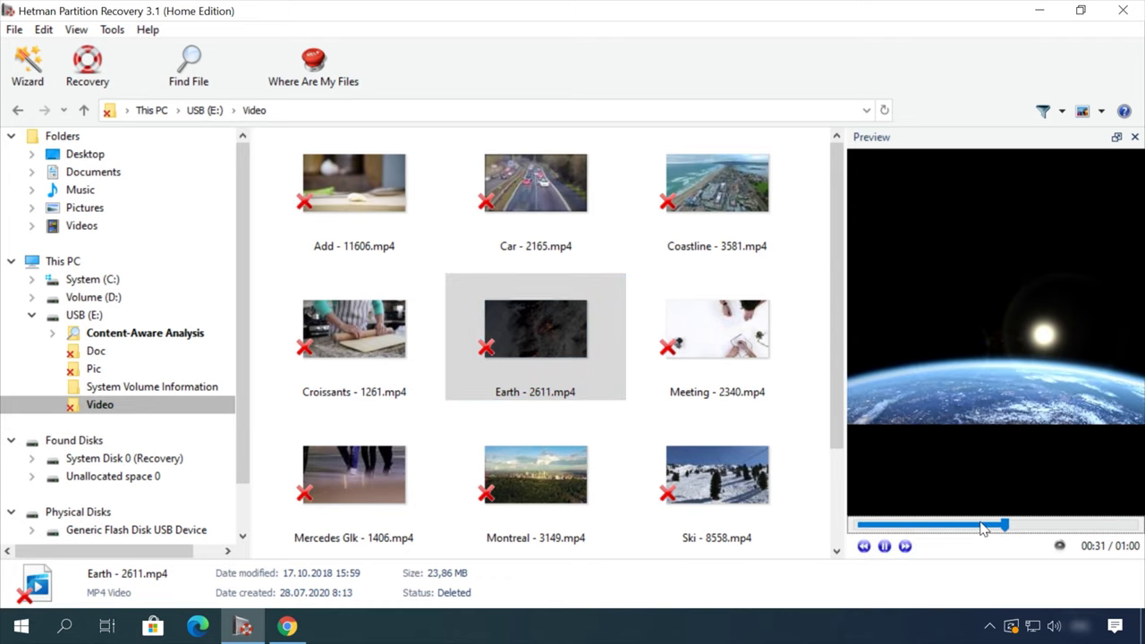
pyautogui.rightClick(556, 327)
pyautogui.click(605, 335)
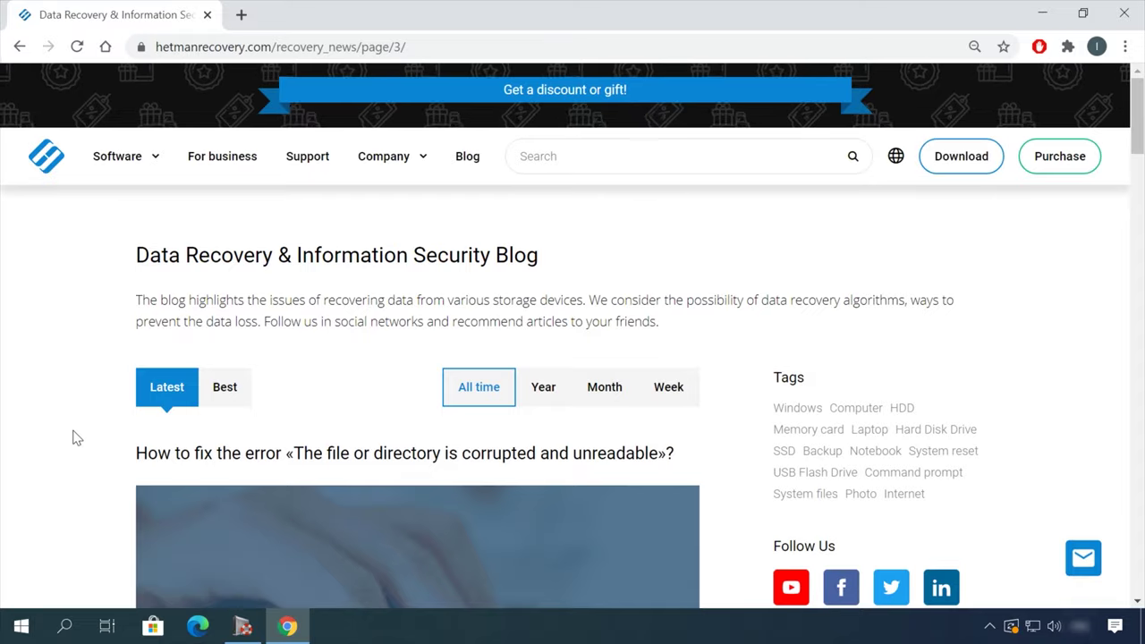
# Open the blog article on safely removing files from an HDD or SSD.
pyautogui.scroll(-12, 85, 429)
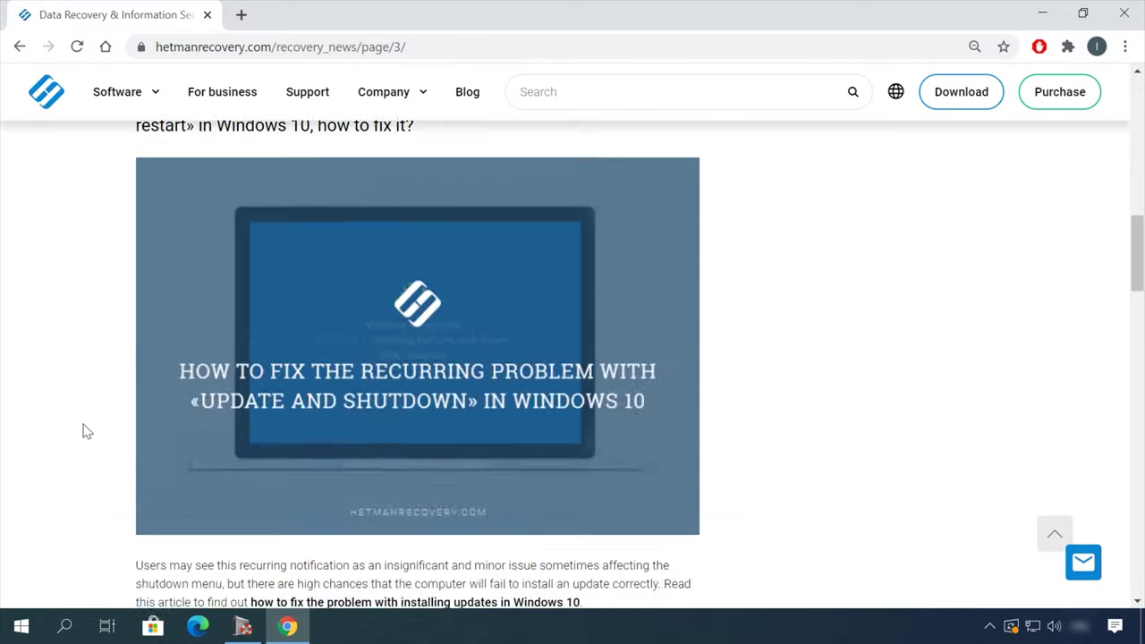
pyautogui.scroll(-2, 89, 428)
pyautogui.click(519, 138)
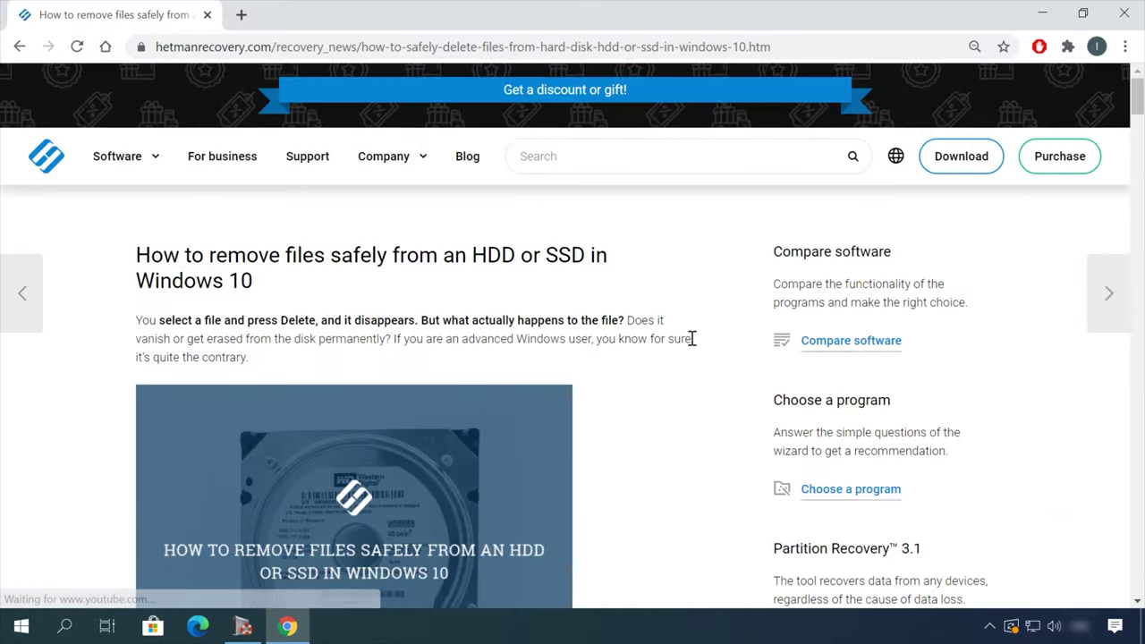
# Open the support message form and begin typing 'He' in the Message box.
pyautogui.scroll(-3, 693, 339)
pyautogui.scroll(-20, 701, 349)
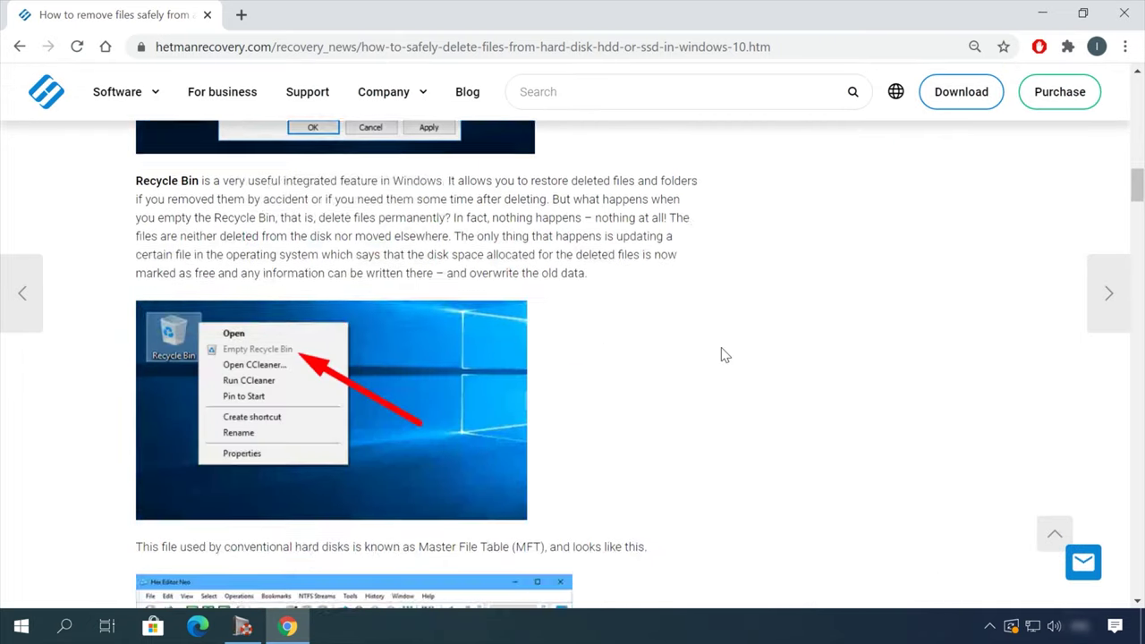
pyautogui.scroll(-10, 724, 355)
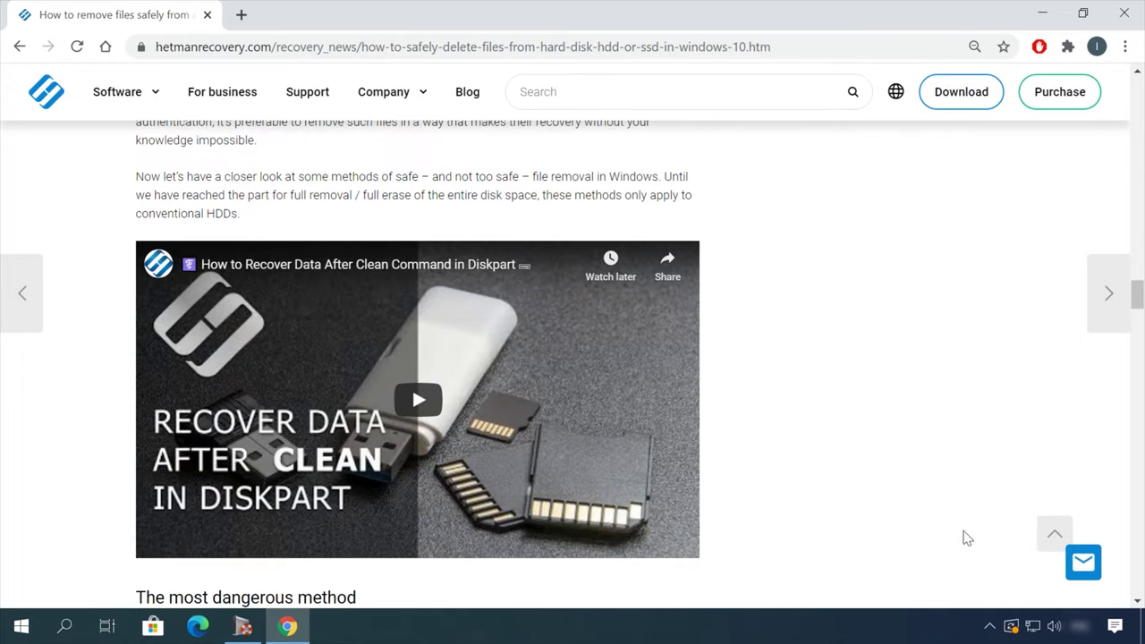
pyautogui.click(1078, 554)
pyautogui.click(960, 445)
pyautogui.write('He')
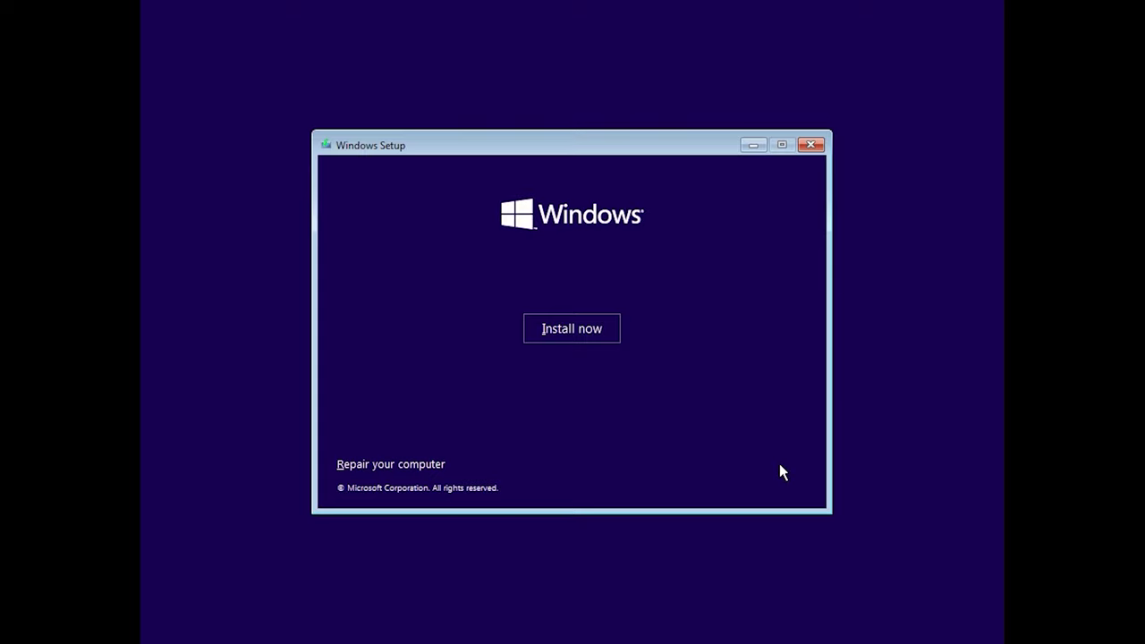
# Install Windows without a product key, then accept the Microsoft license terms and continue.
pyautogui.click(614, 331)
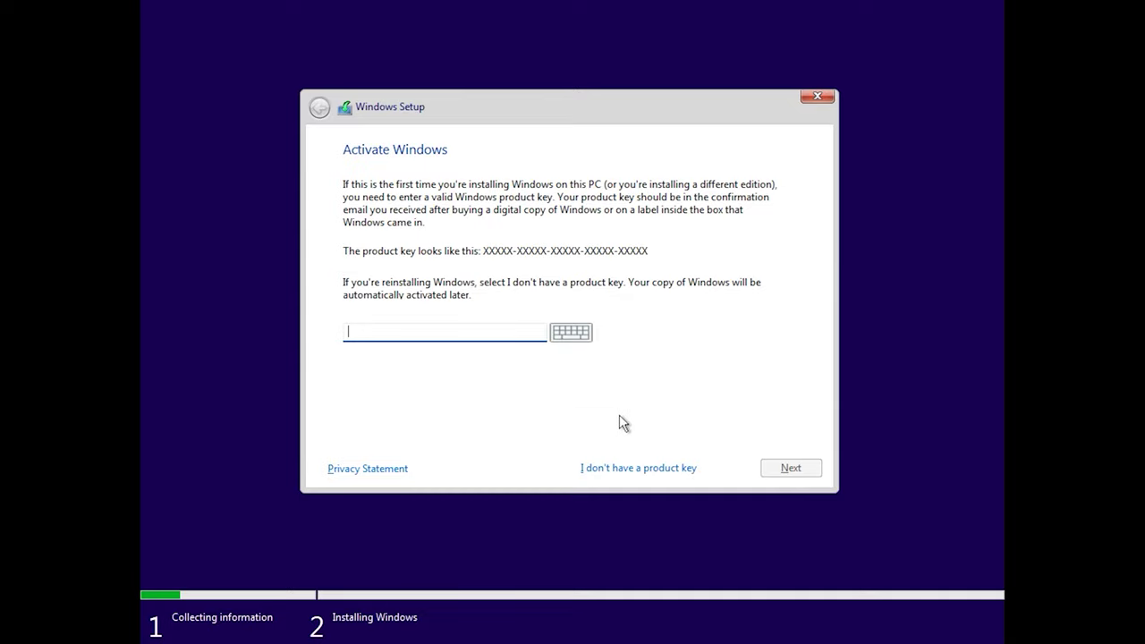
pyautogui.click(626, 467)
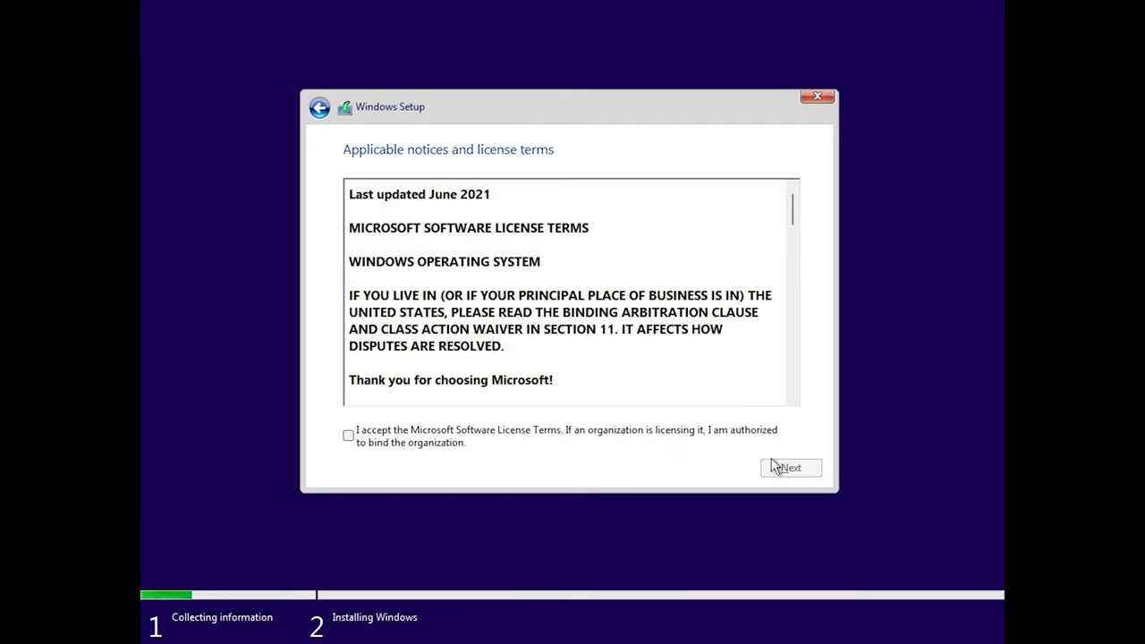
pyautogui.click(348, 437)
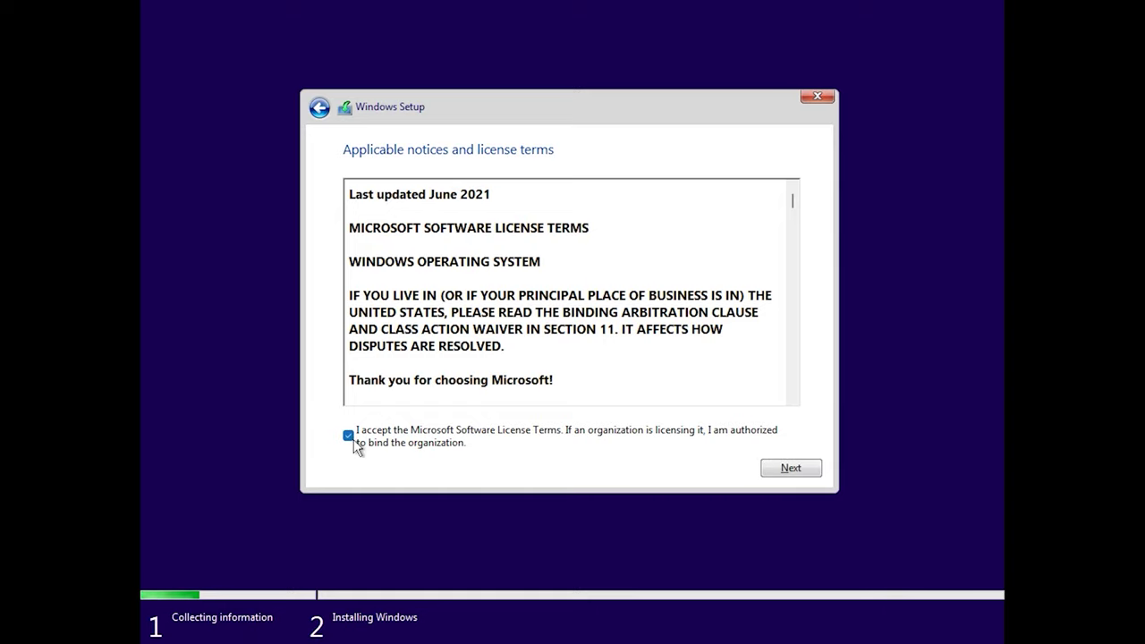
pyautogui.click(791, 467)
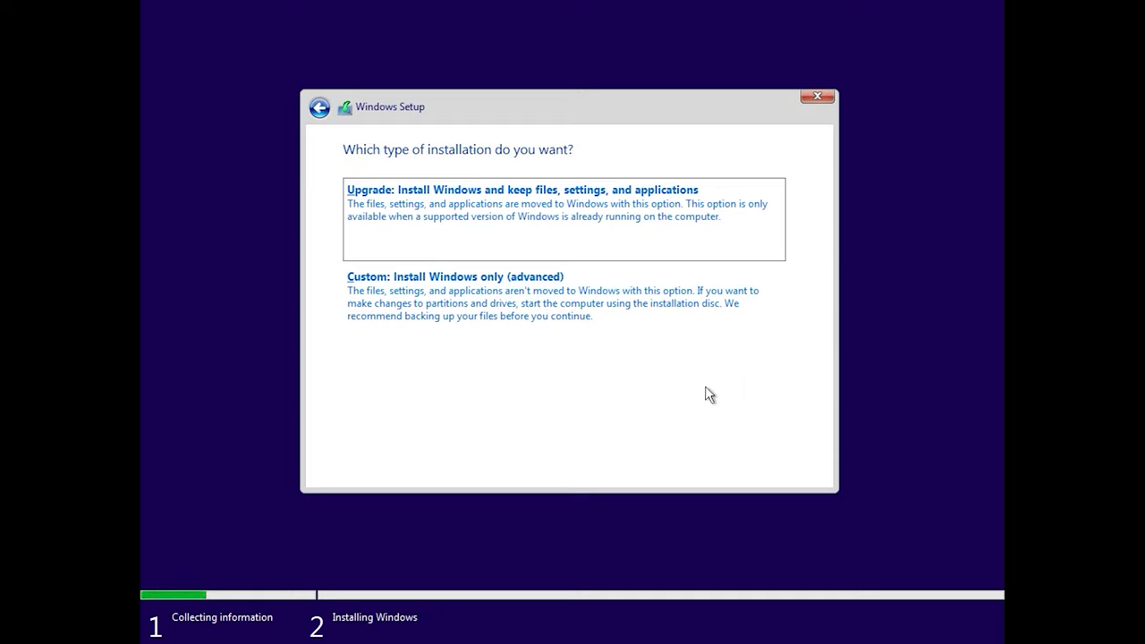
# Choose 'Custom: Install Windows only (advanced)' to list Drive 0's partitions.
pyautogui.click(671, 321)
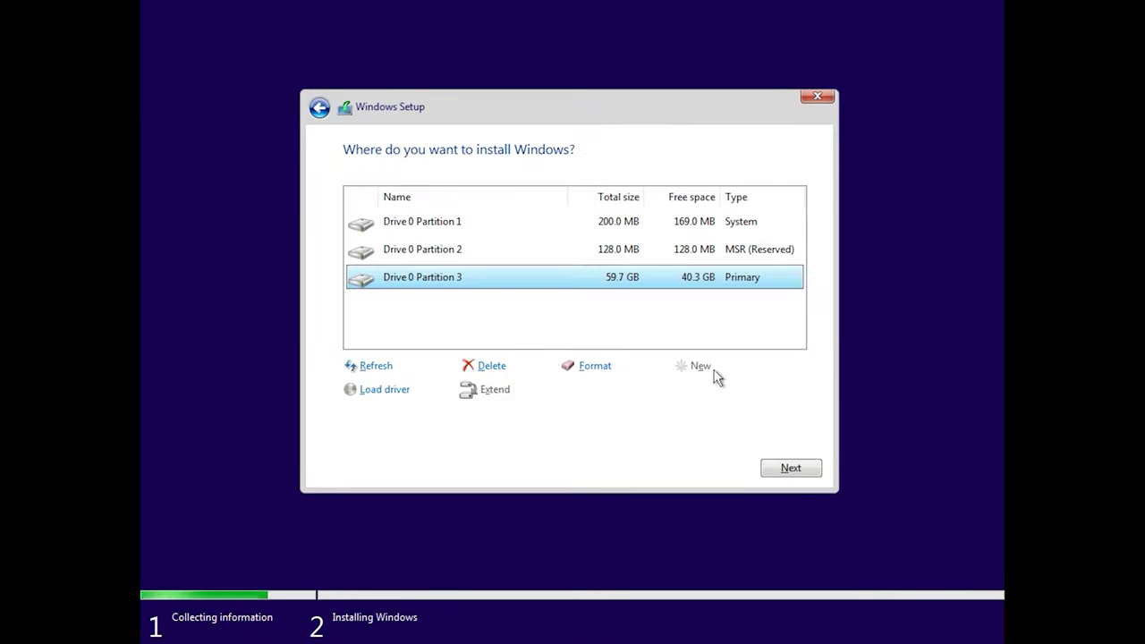
# Install onto Drive 0 Partition 3, confirm United States and US keyboard, and add a second US layout.
pyautogui.click(789, 469)
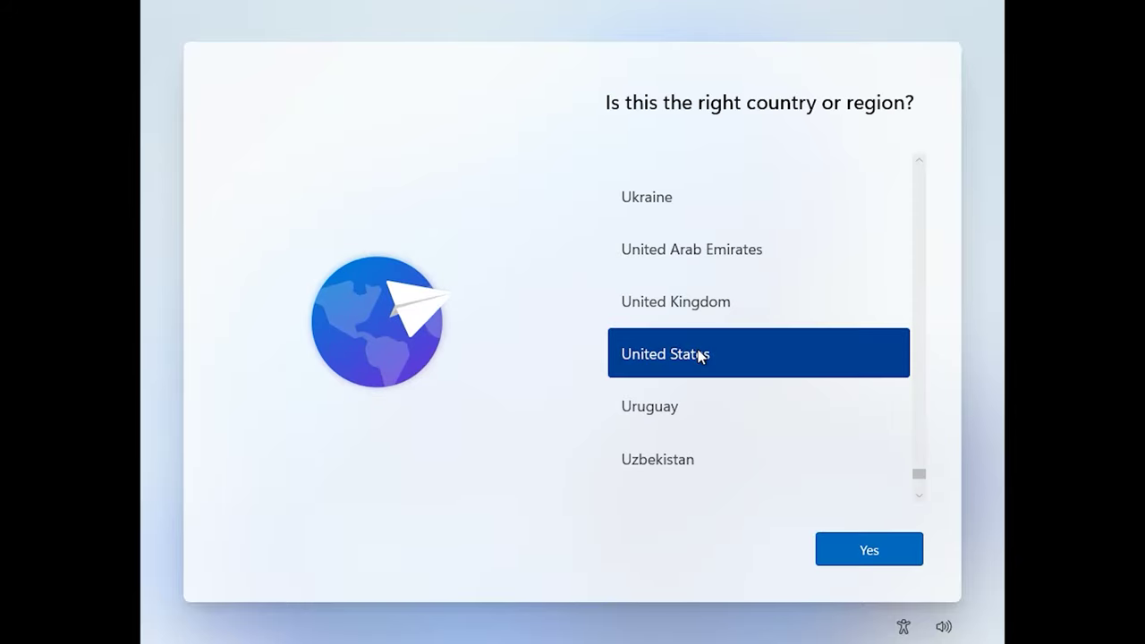
pyautogui.click(869, 548)
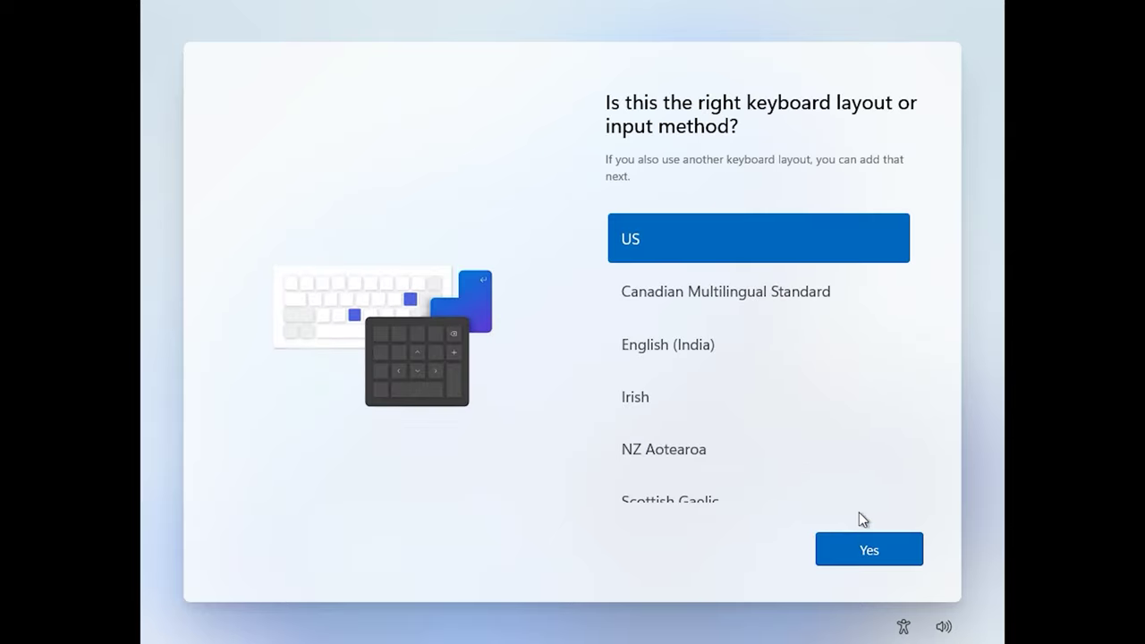
pyautogui.click(896, 546)
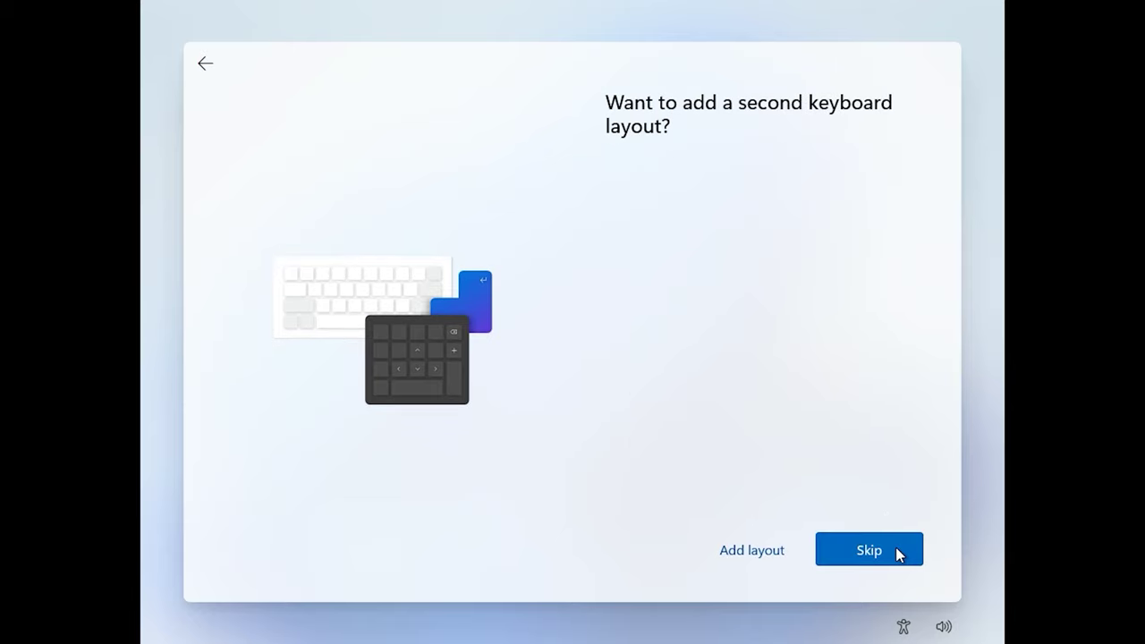
pyautogui.click(784, 553)
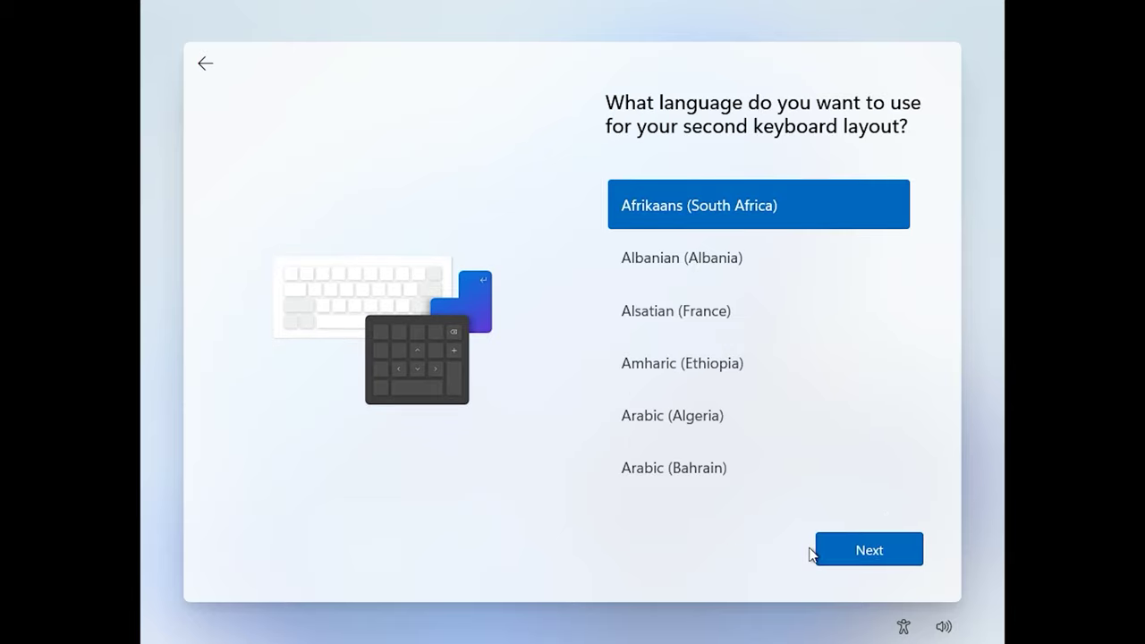
pyautogui.click(842, 547)
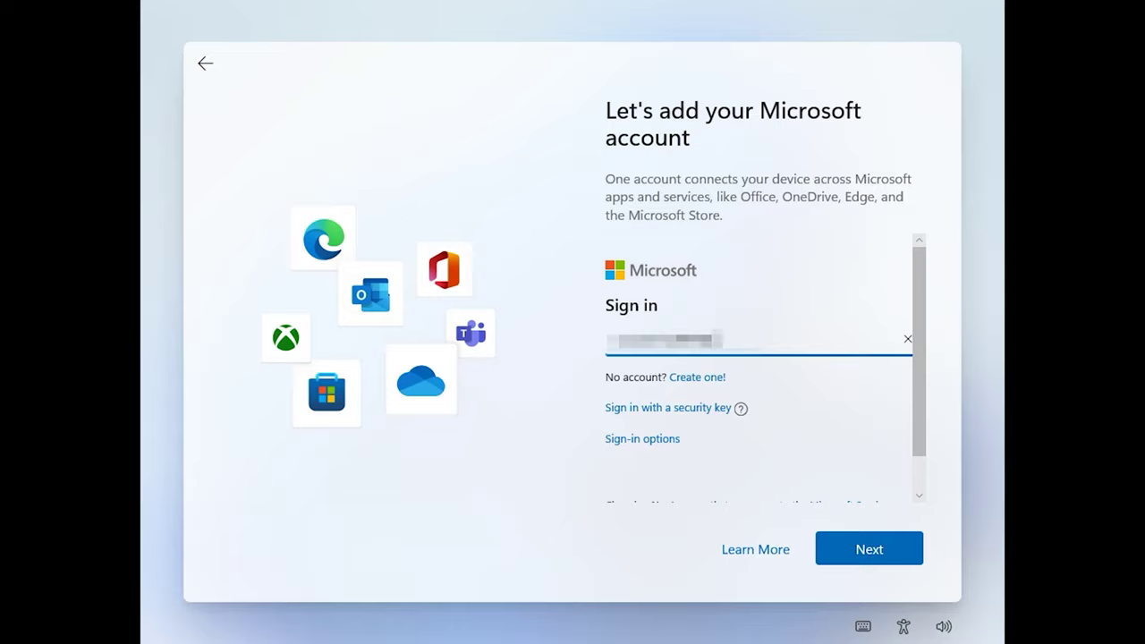
# Sign in by submitting the Microsoft account e-mail address and then its password.
pyautogui.press('Return')
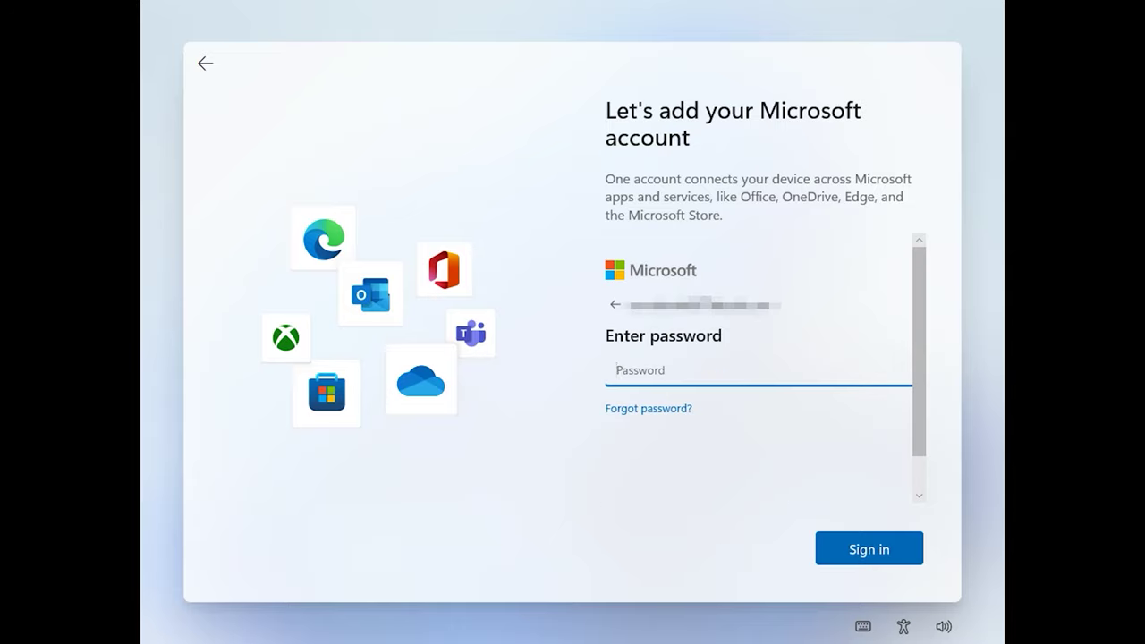
pyautogui.press('Return')
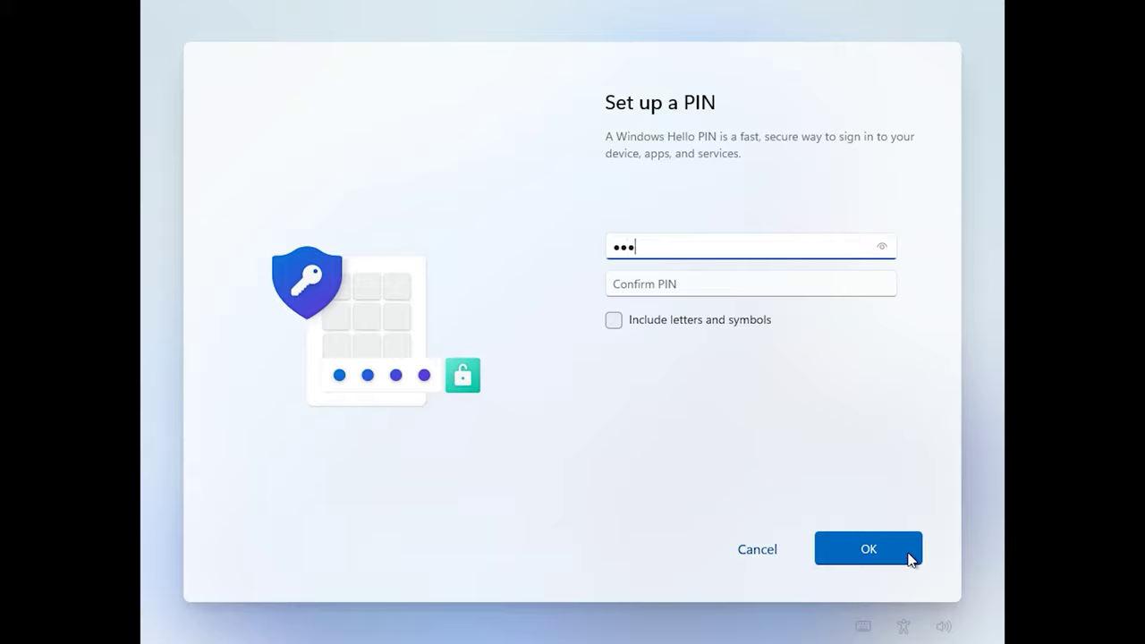
# Enter a four-digit Windows Hello PIN, confirm it, and save it.
pyautogui.write('4')
pyautogui.press('Tab')
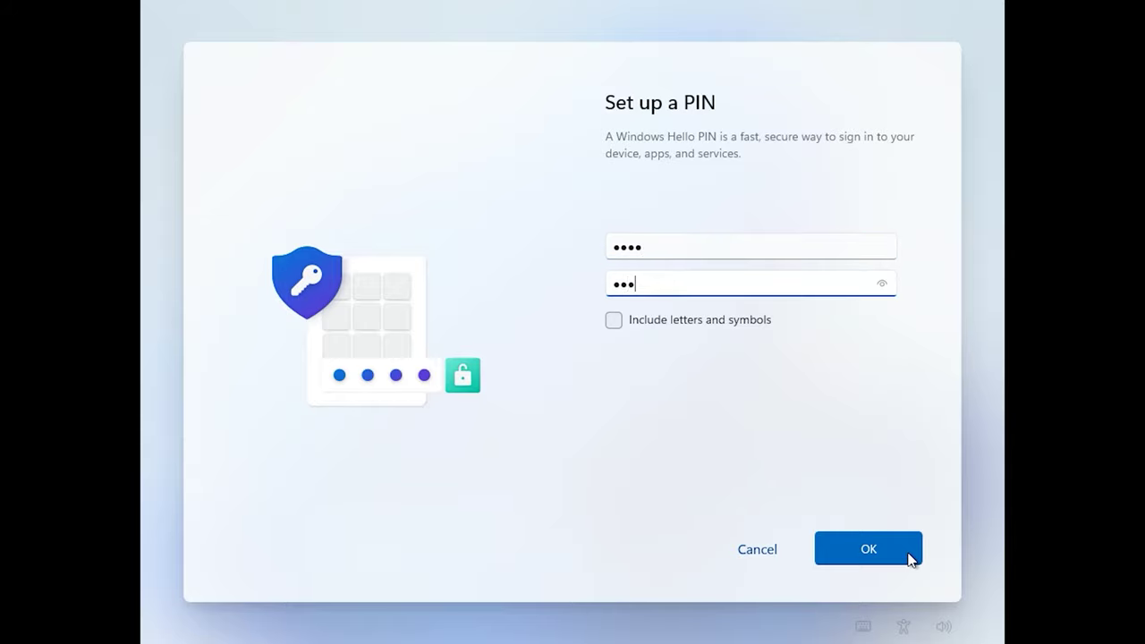
pyautogui.write('1234')
pyautogui.click(909, 558)
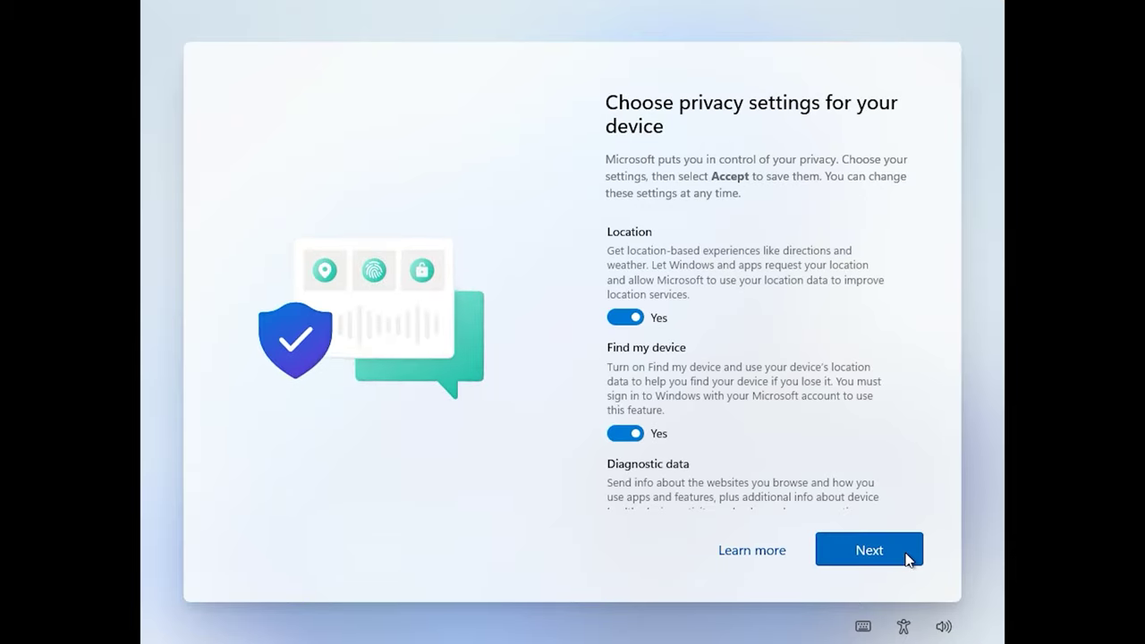
# Page through the privacy settings to Advertising ID, leaving every option at Yes.
pyautogui.click(905, 553)
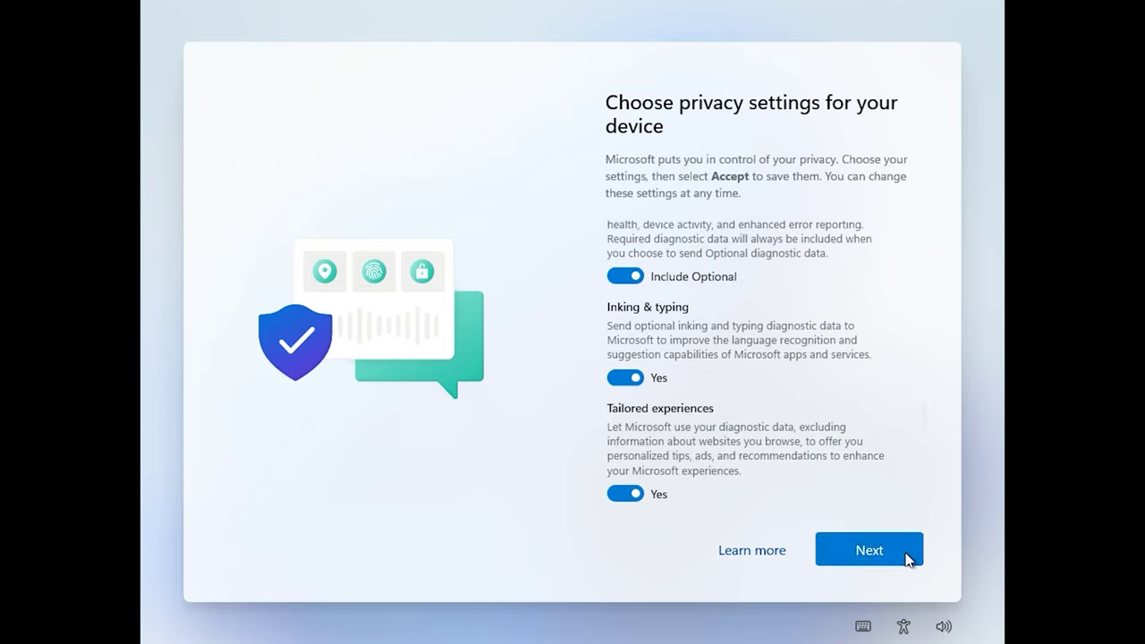
pyautogui.click(905, 553)
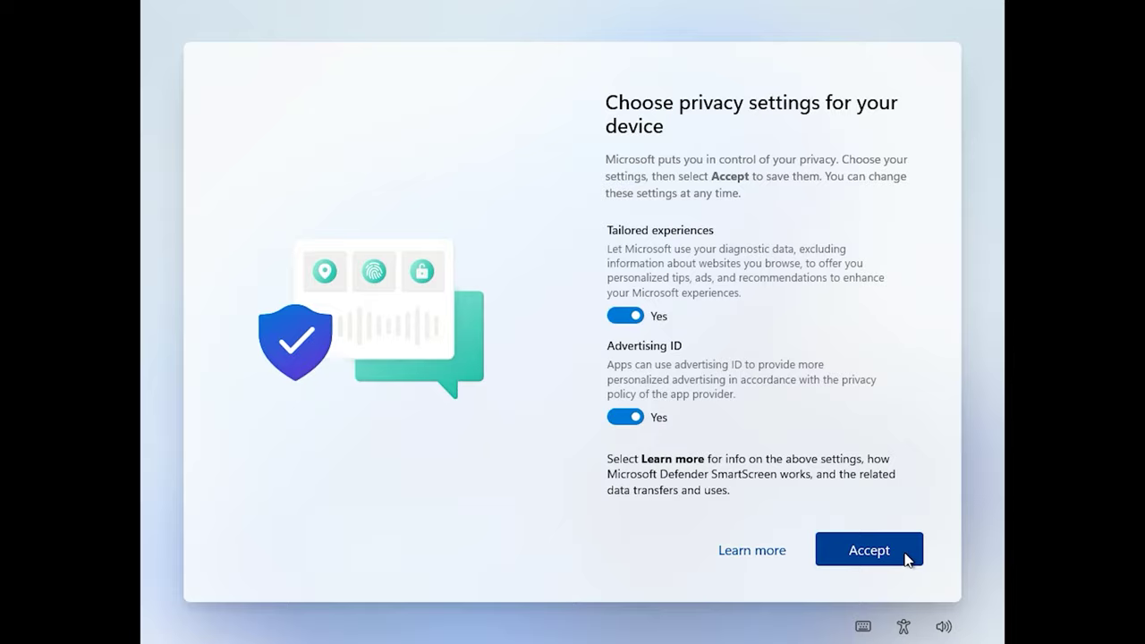